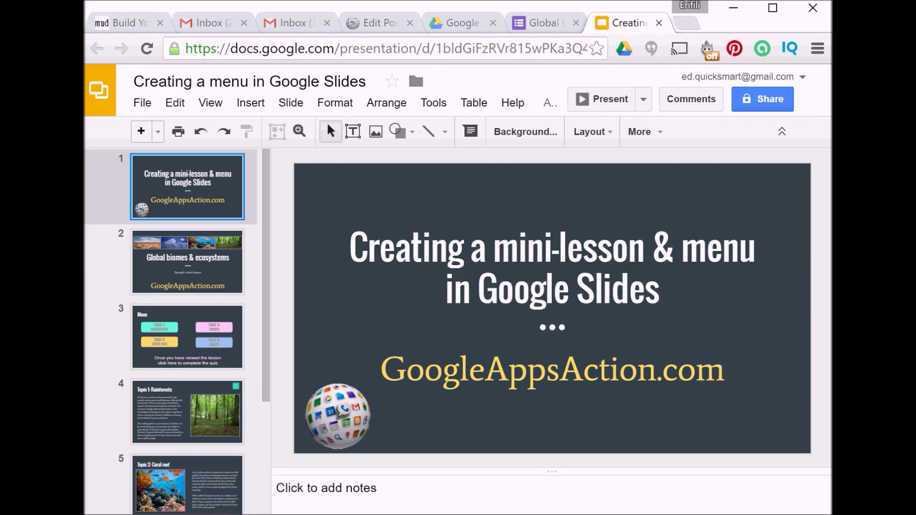
Step: View the Global biomes & ecosystems slide, the four-button Menu slide, then Topic 1: Rainforests
click(202, 276)
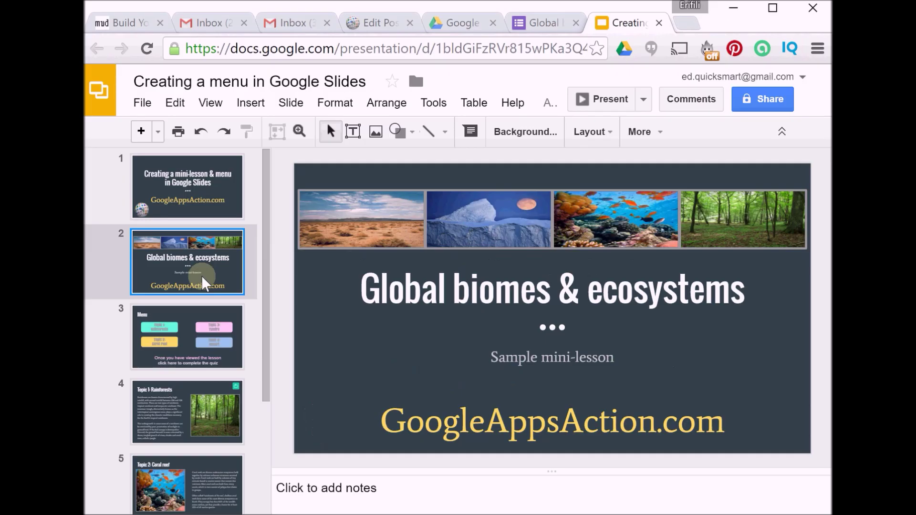
click(206, 327)
click(190, 333)
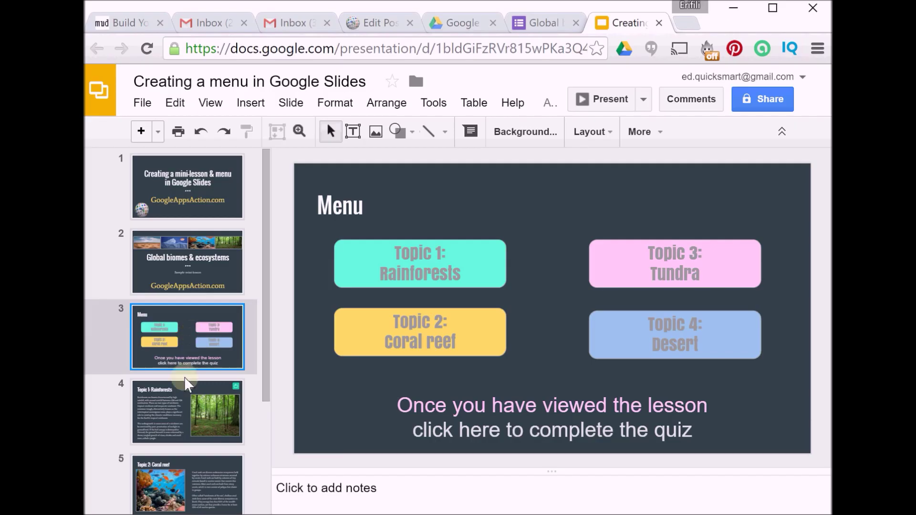
click(184, 394)
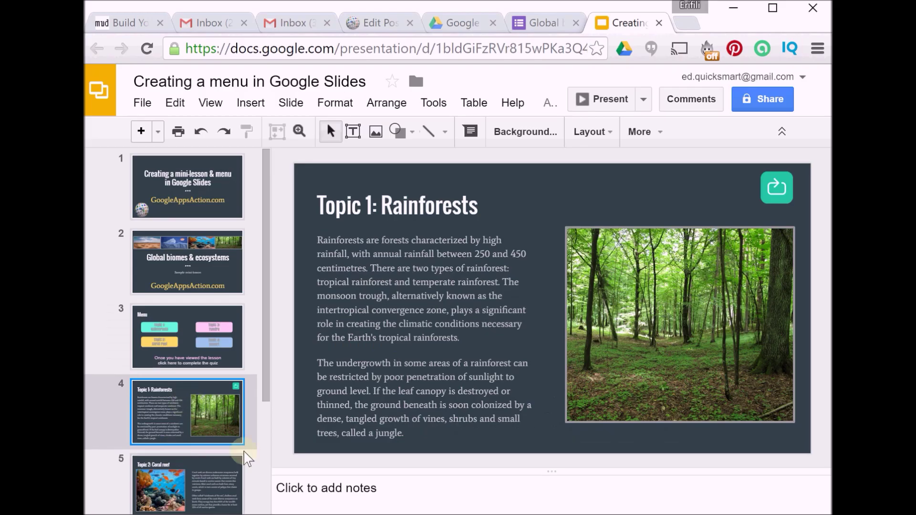
Step: Browse the Coral reef, Tundra and Desert topic slides, then return to the Menu slide
scroll(268, 445, down, 2)
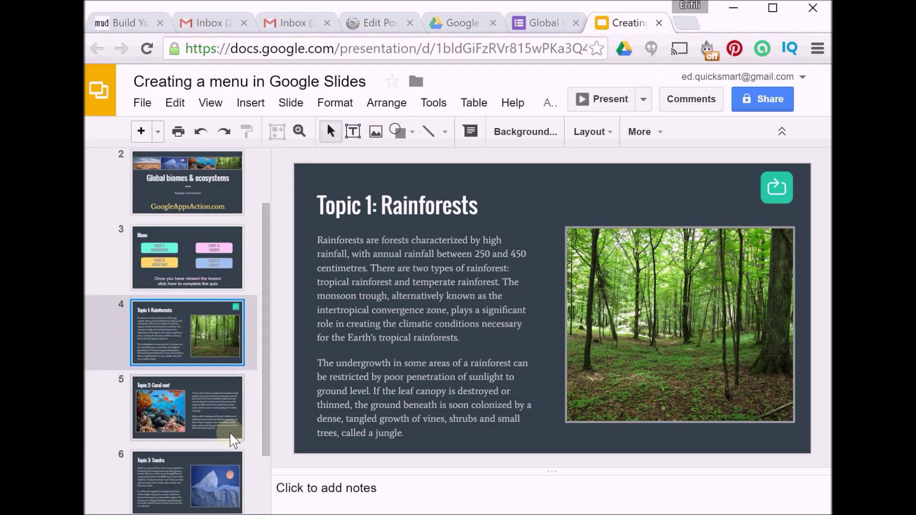
click(186, 416)
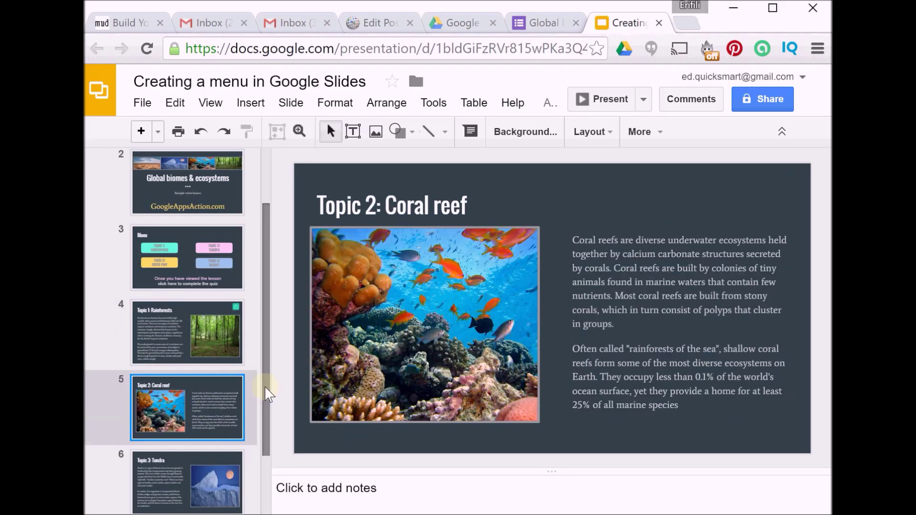
scroll(268, 394, down, 2)
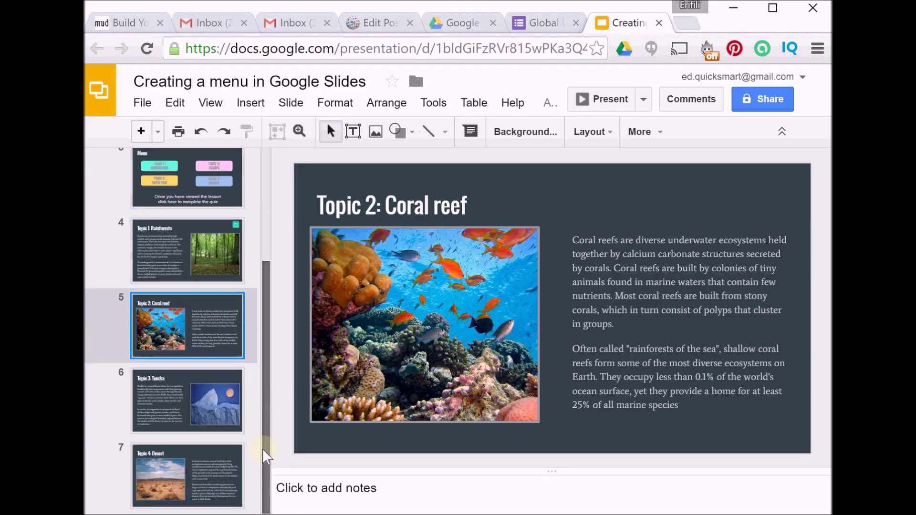
click(154, 386)
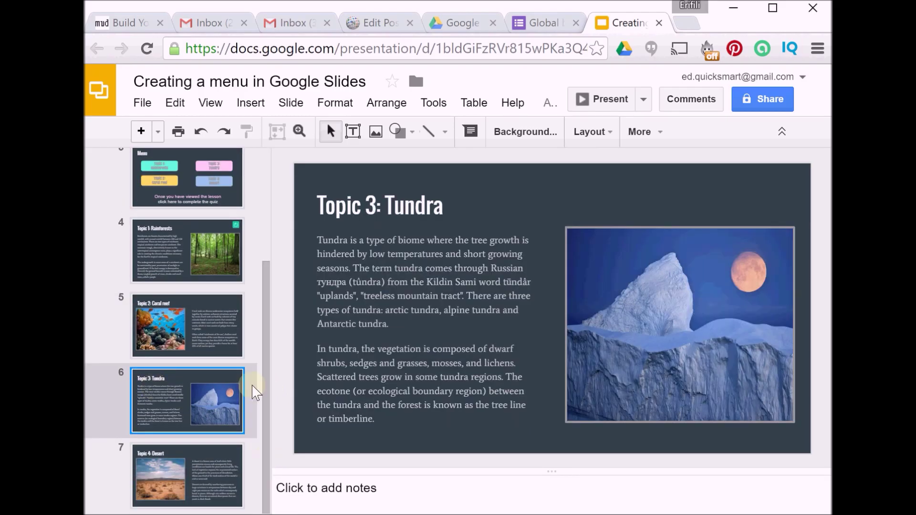
click(186, 454)
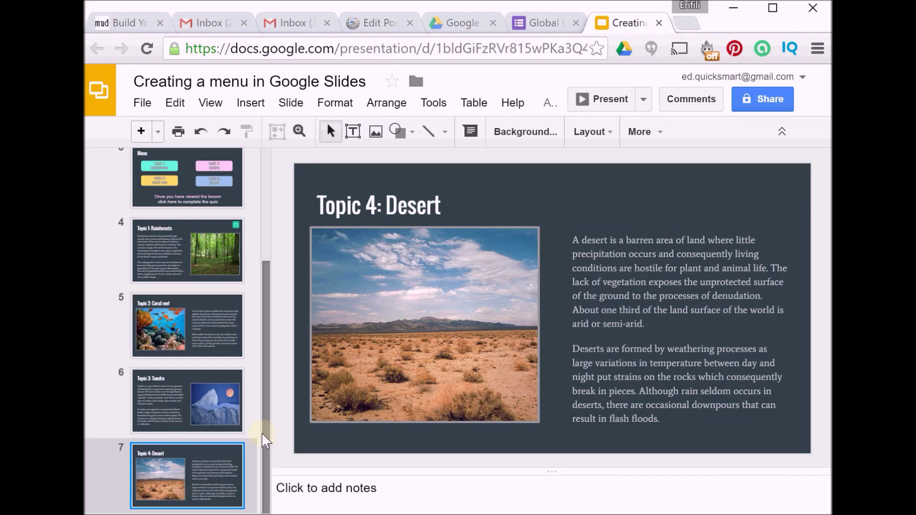
drag(266, 430, 270, 312)
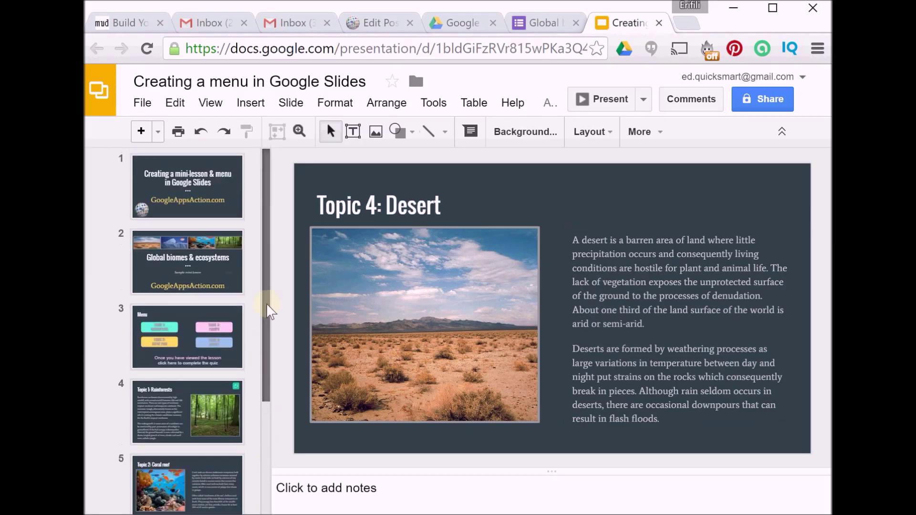
click(193, 337)
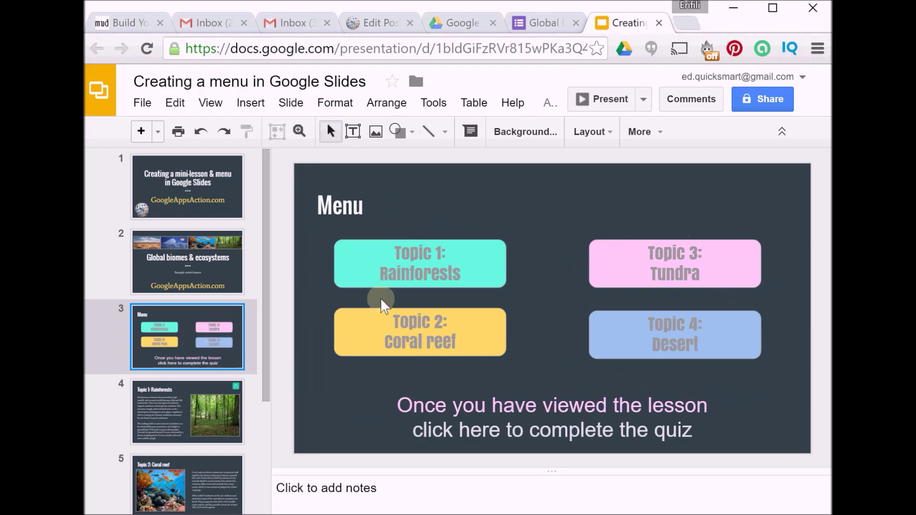
Step: Link the Topic 1: Rainforests box to Slide 4 under 'Slides in this presentation'
click(346, 252)
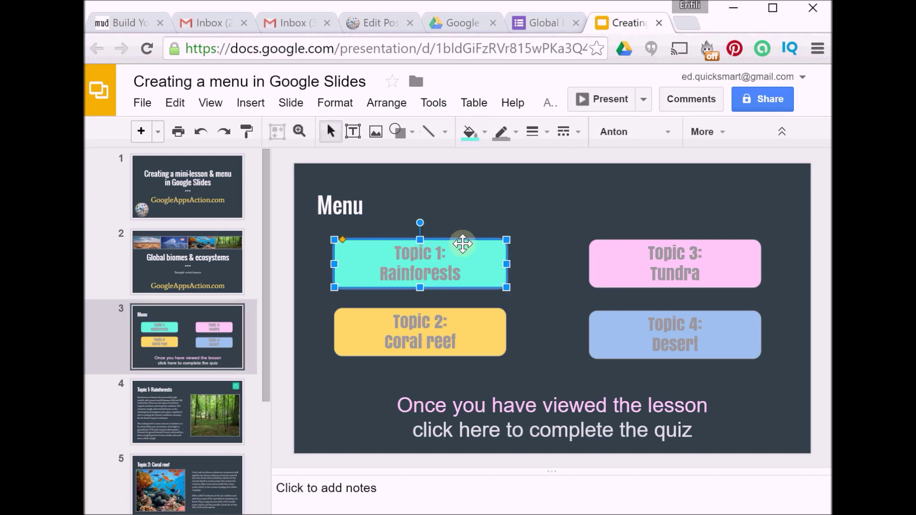
click(253, 107)
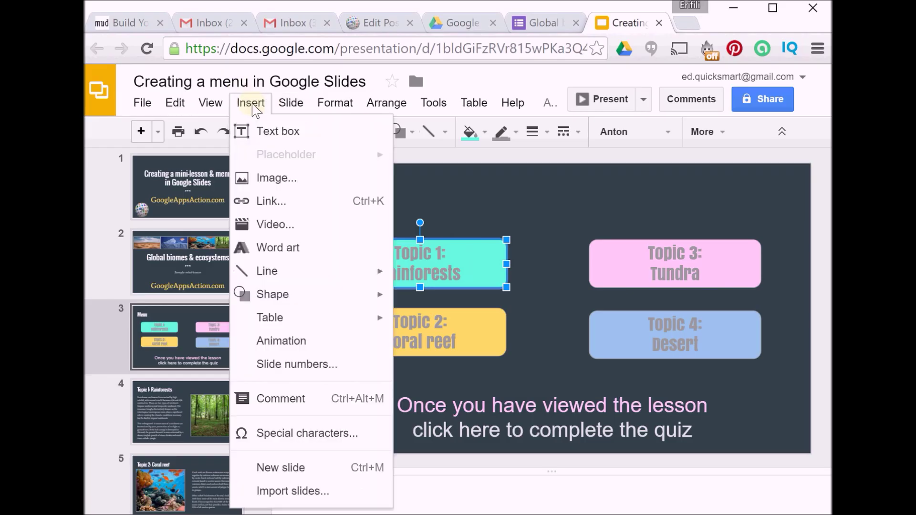
click(272, 203)
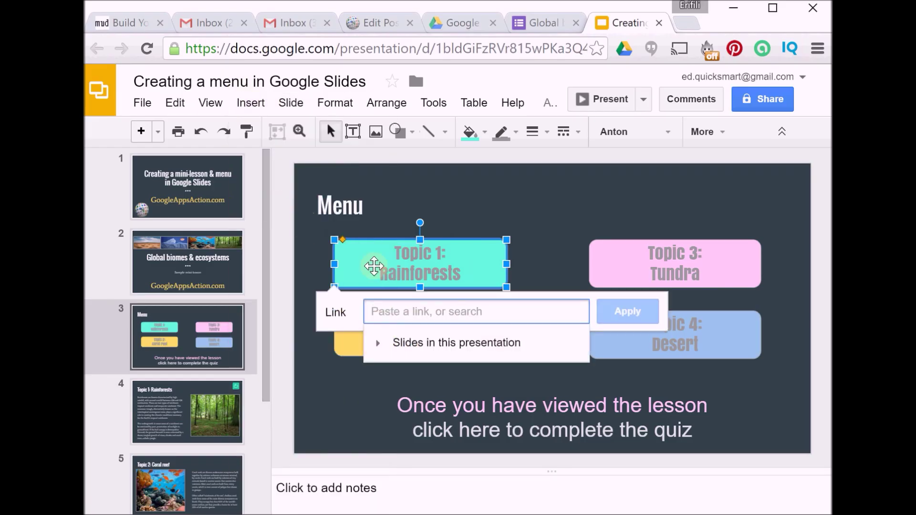
click(378, 344)
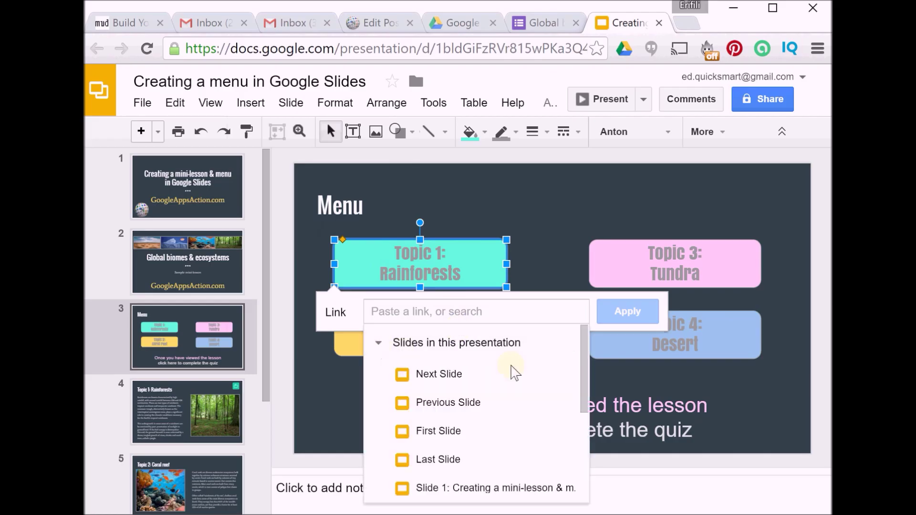
drag(586, 387, 581, 453)
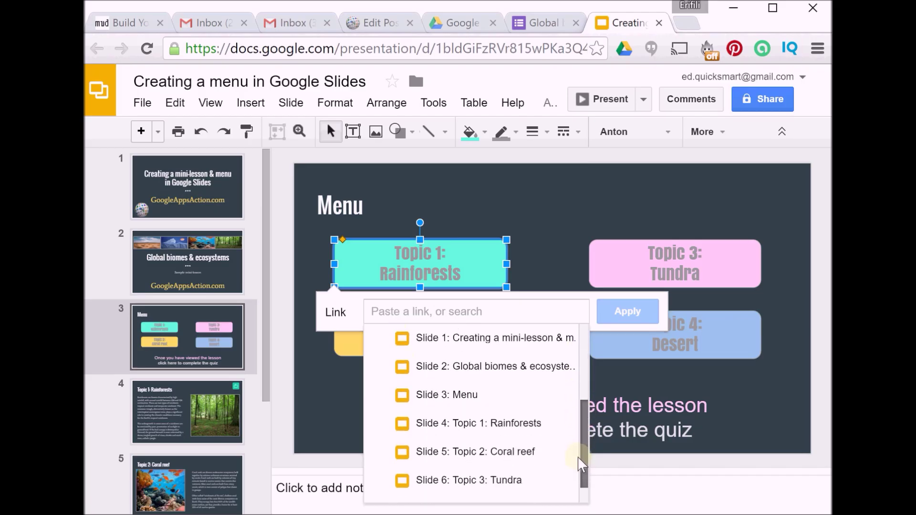
click(461, 424)
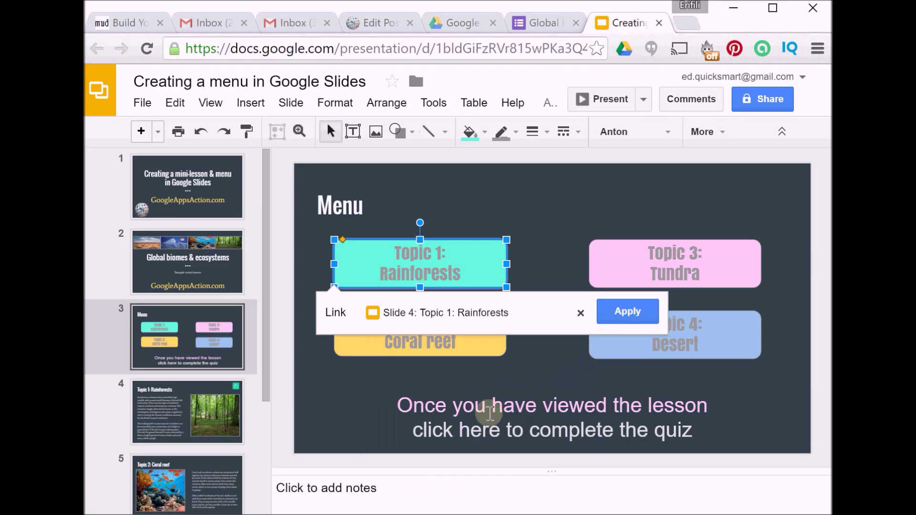
click(621, 311)
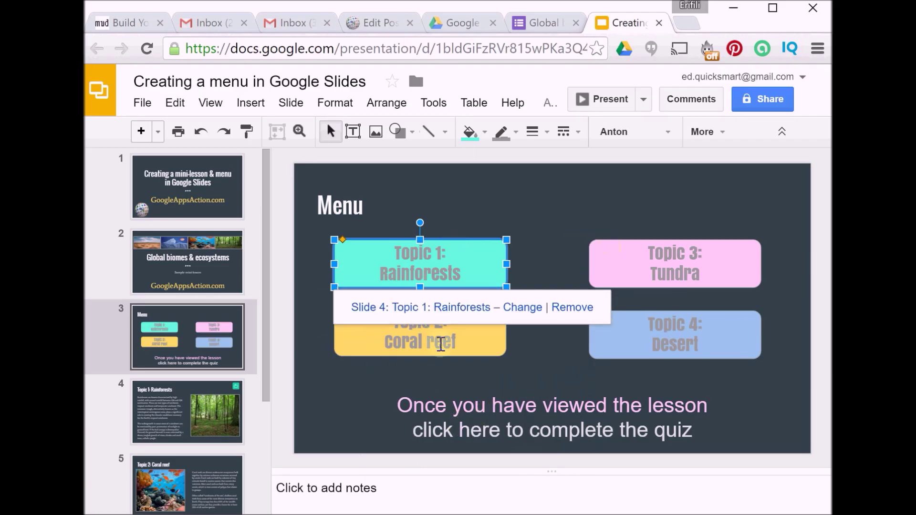
Step: Link the Topic 2: Coral reef button to slide 2
click(411, 343)
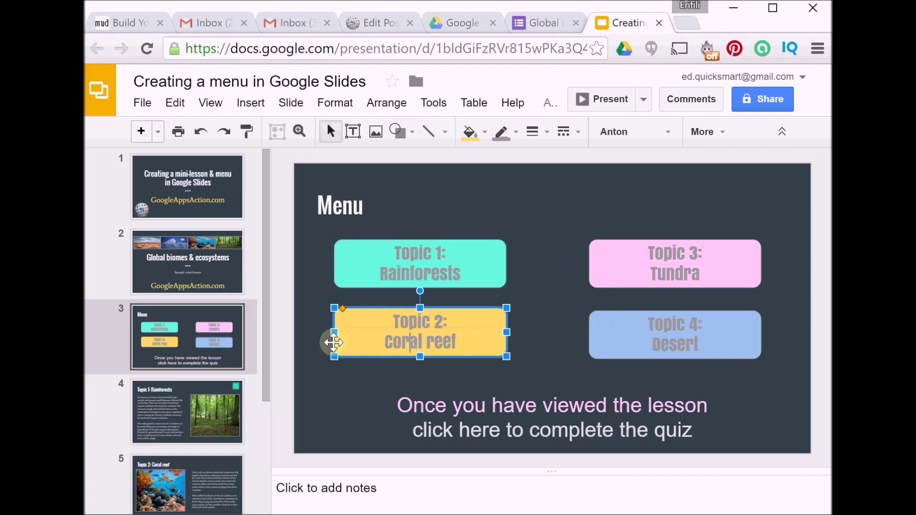
click(251, 103)
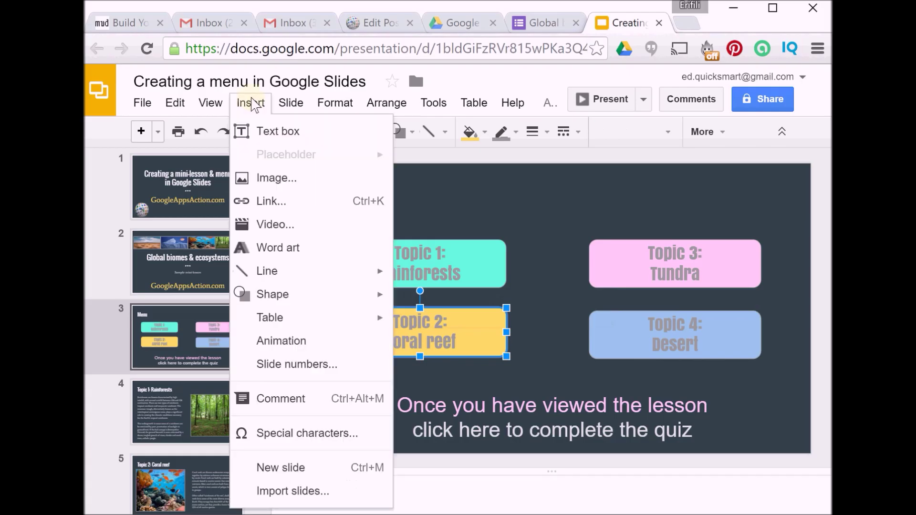
click(301, 204)
click(379, 411)
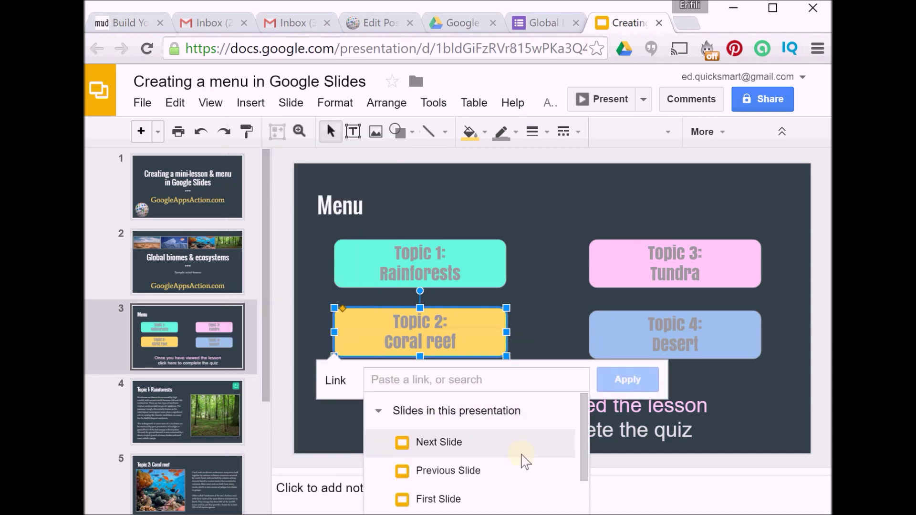
scroll(586, 464, down, 3)
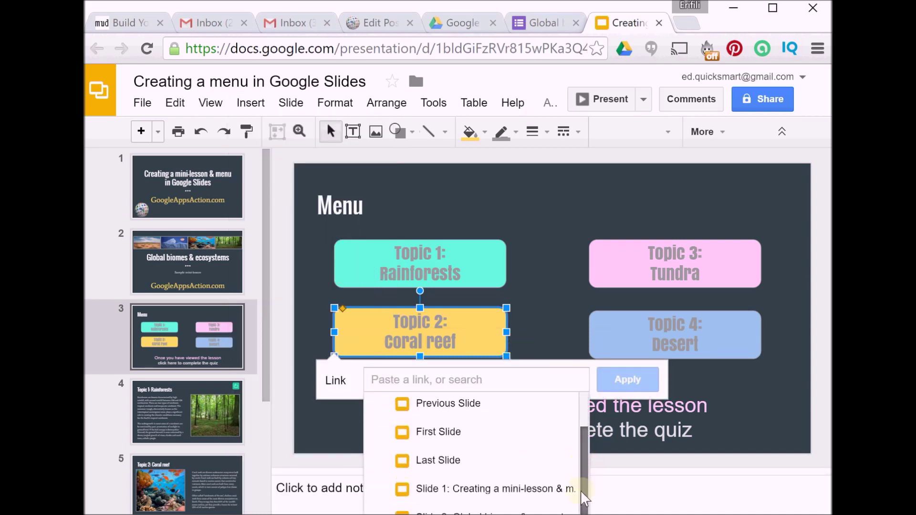
scroll(587, 485, down, 1)
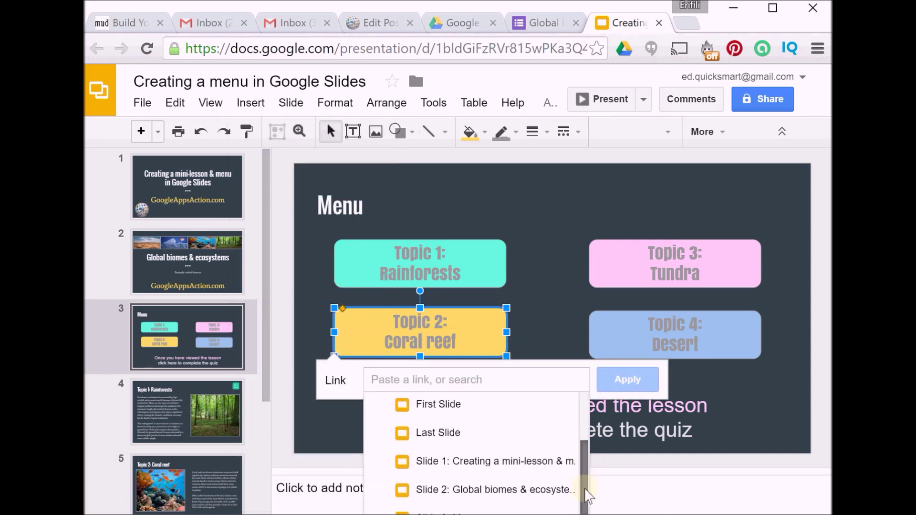
click(518, 491)
click(628, 379)
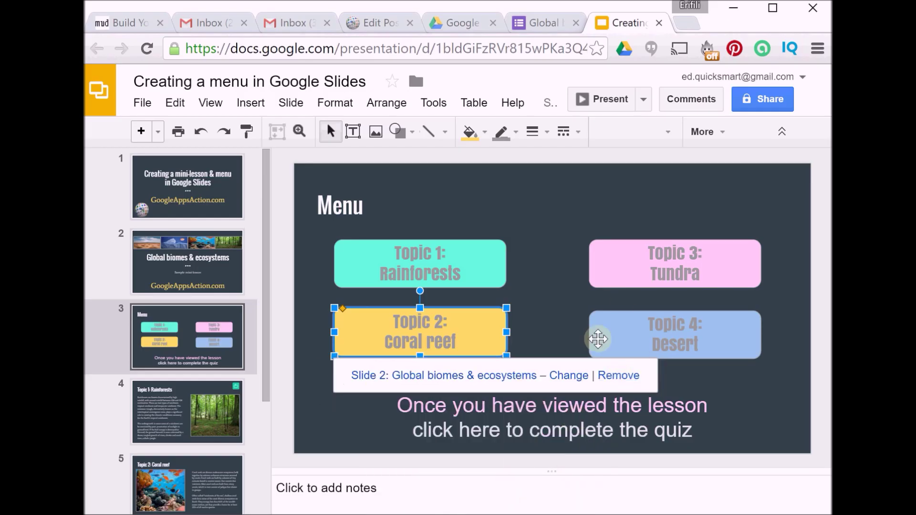
Step: Link the Topic 3: Tundra box to Slide 6: Topic 3: Tundra
click(617, 246)
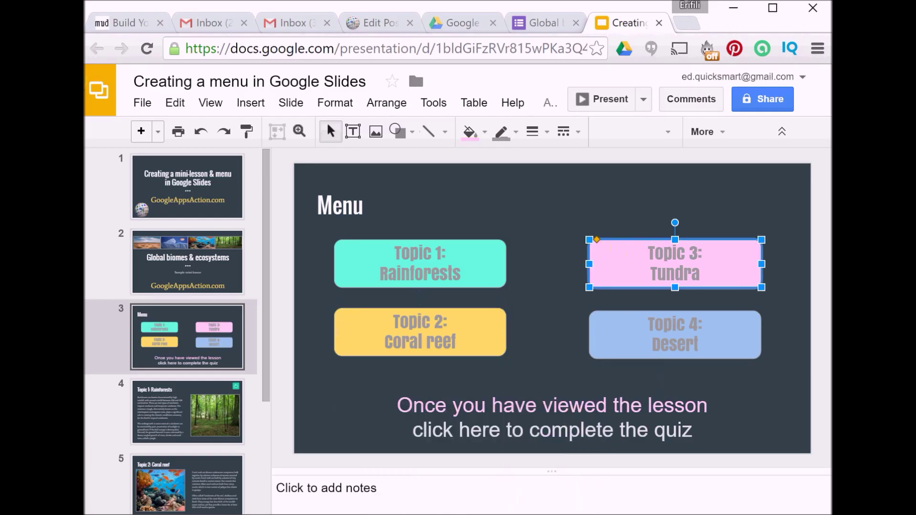
click(249, 104)
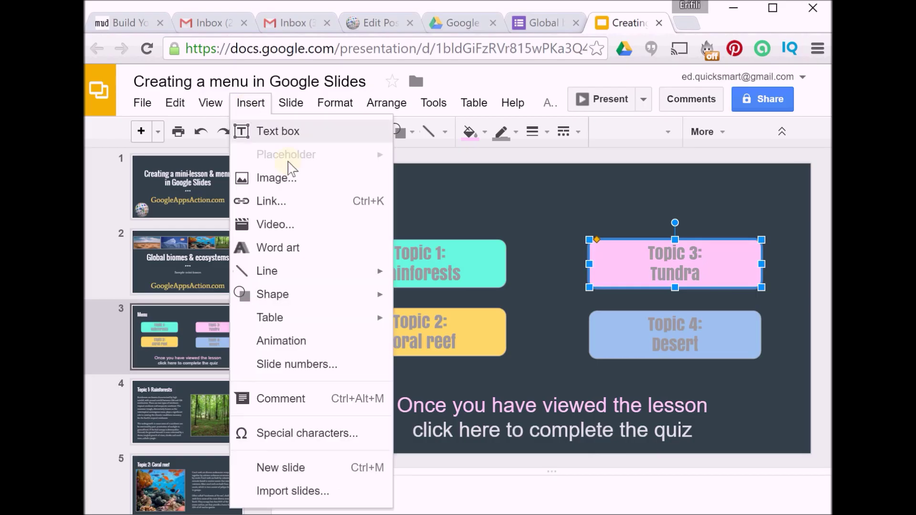
click(289, 203)
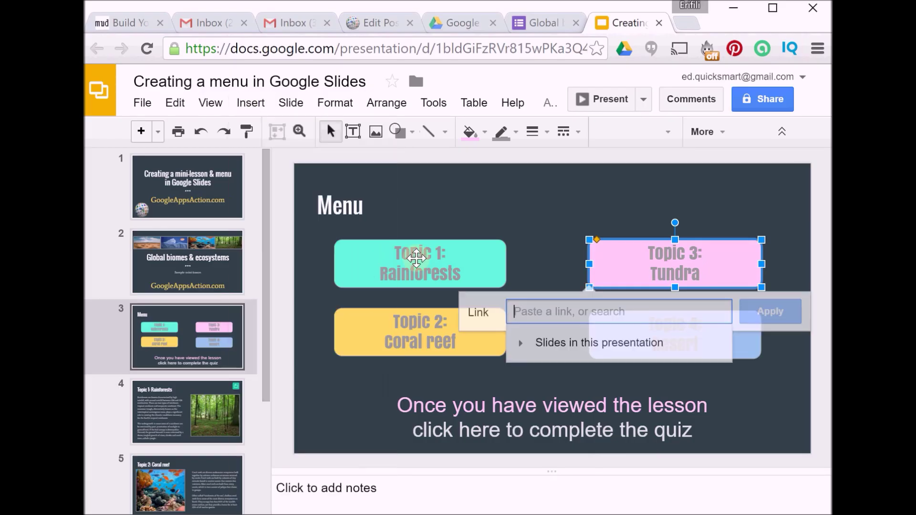
click(523, 342)
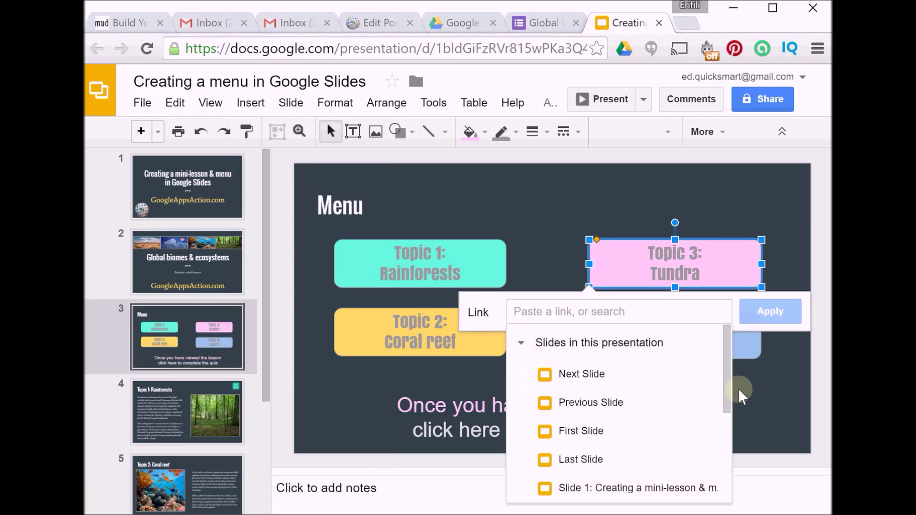
drag(728, 384, 739, 480)
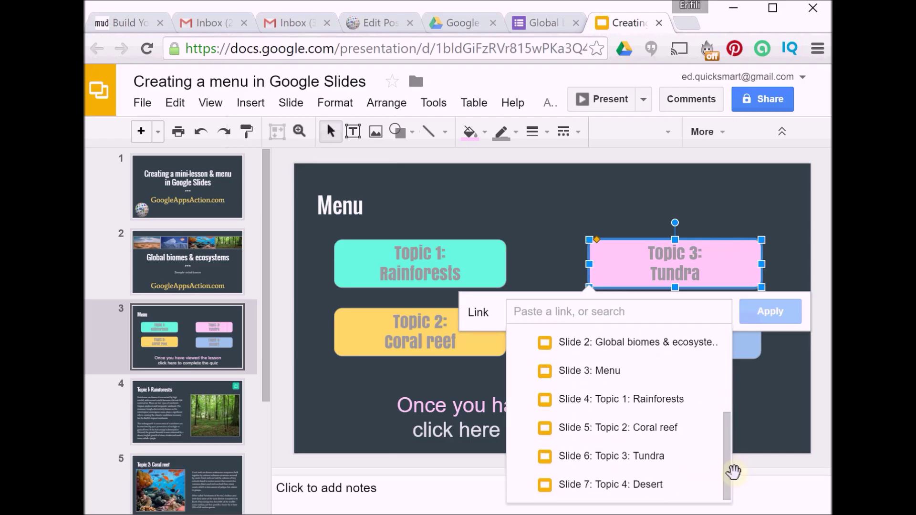
click(658, 459)
click(773, 312)
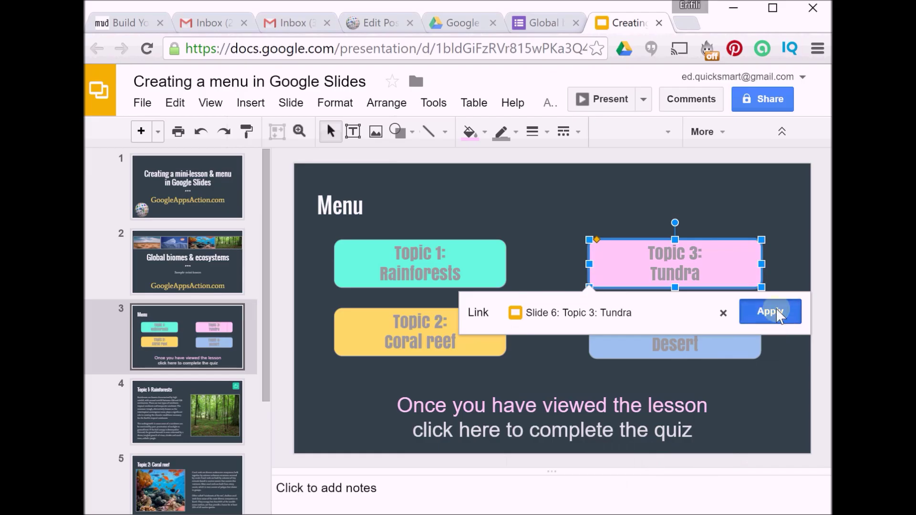
click(648, 352)
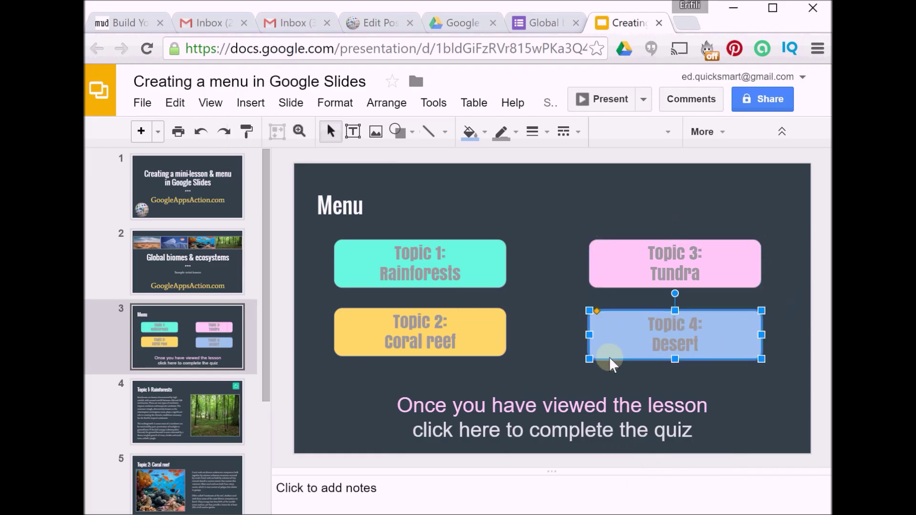
Step: Choose Slide 7: Topic 4: Desert as the link target for the Desert box
click(249, 102)
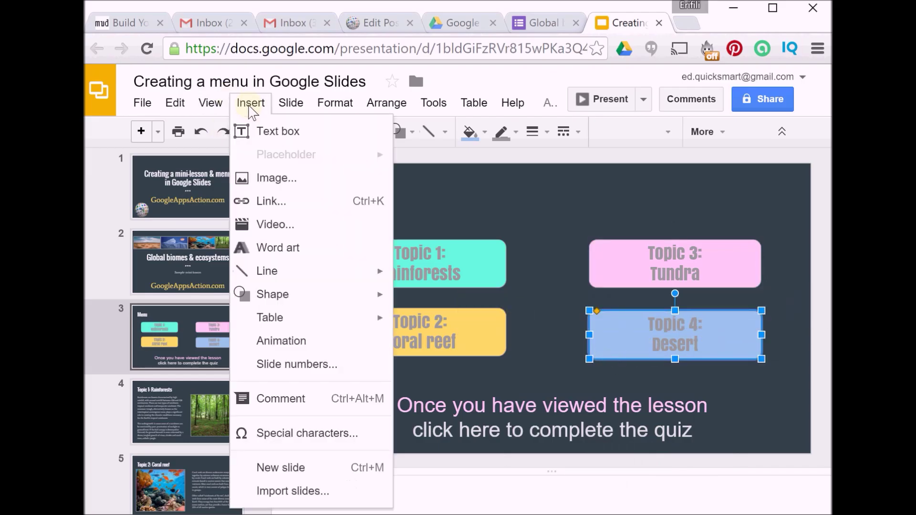
click(295, 200)
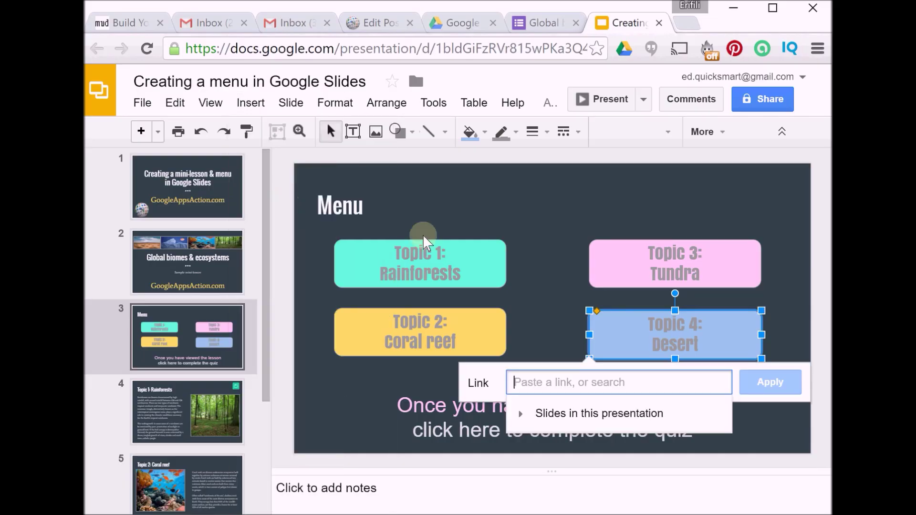
click(528, 413)
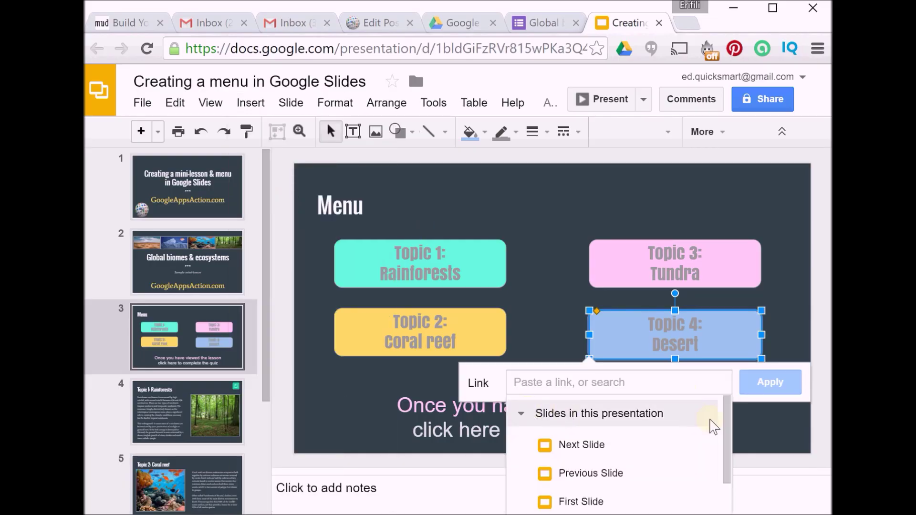
drag(729, 428, 726, 477)
scroll(622, 460, down, 3)
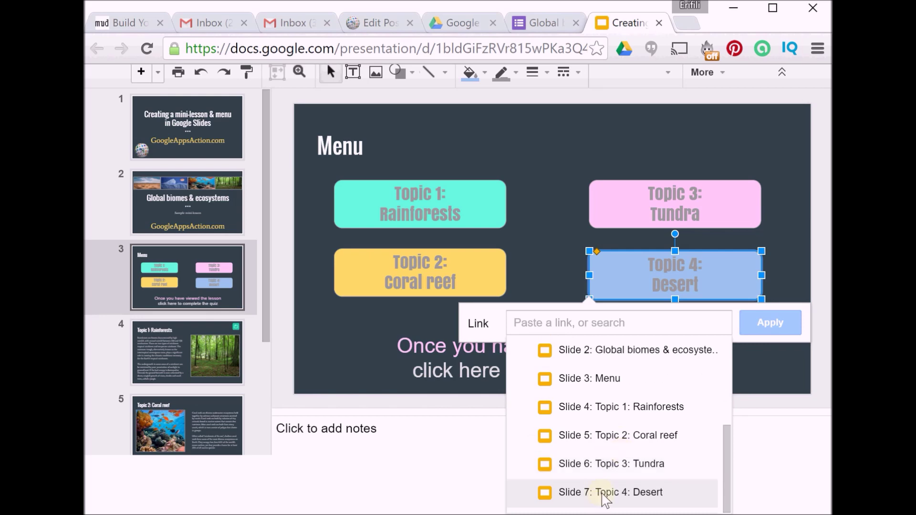
click(603, 497)
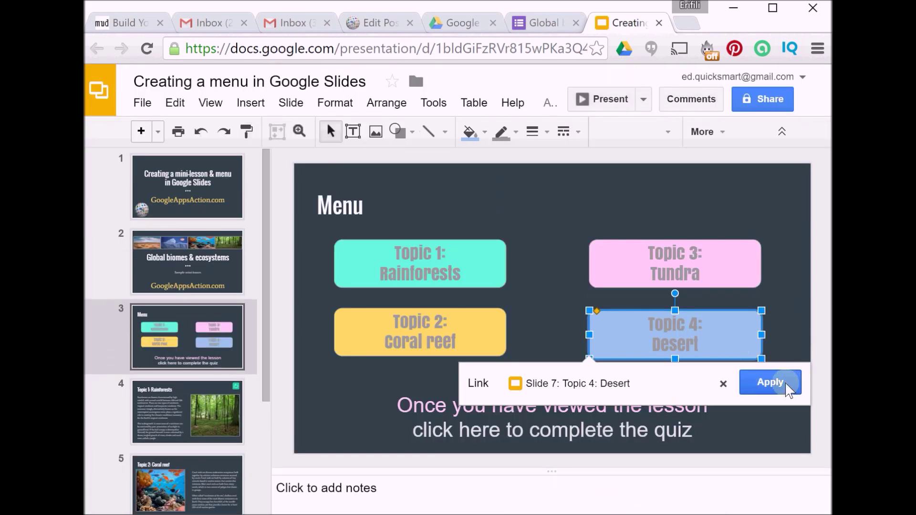
Step: Apply the Desert slide link and highlight the words 'click here to complete the quiz'
click(771, 383)
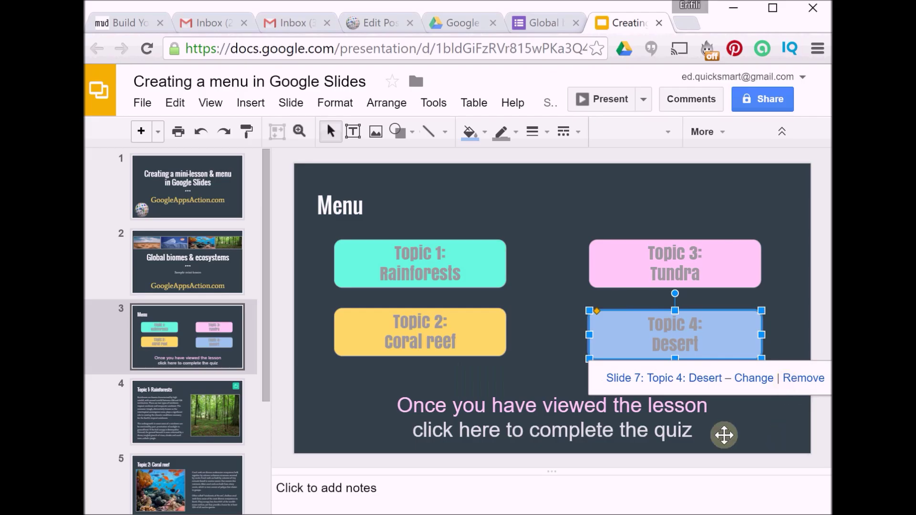
click(354, 403)
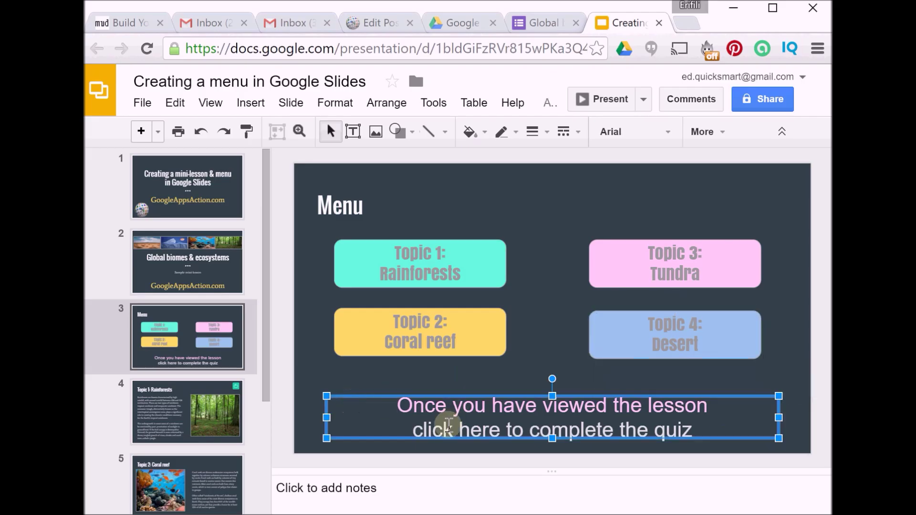
drag(414, 431, 691, 427)
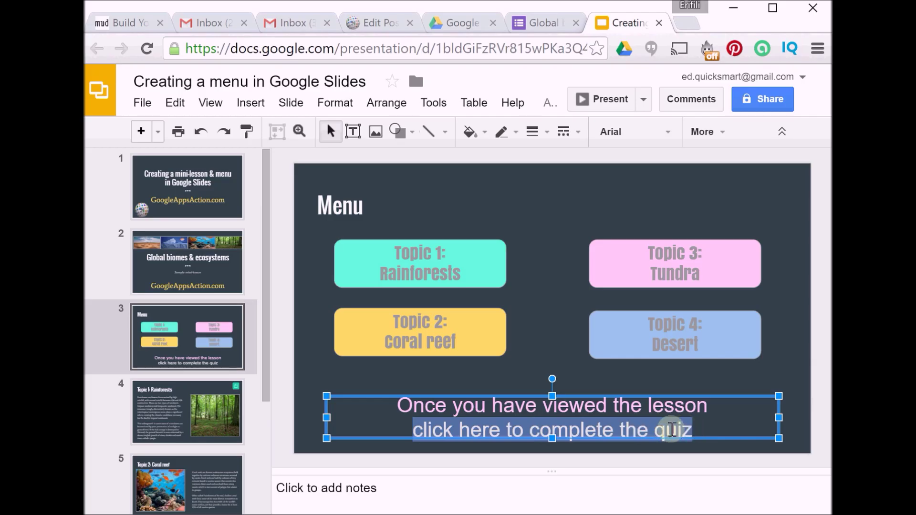
Step: Copy the Global biomes & ecosystems quiz's shareable URL from the Send form dialog
click(543, 24)
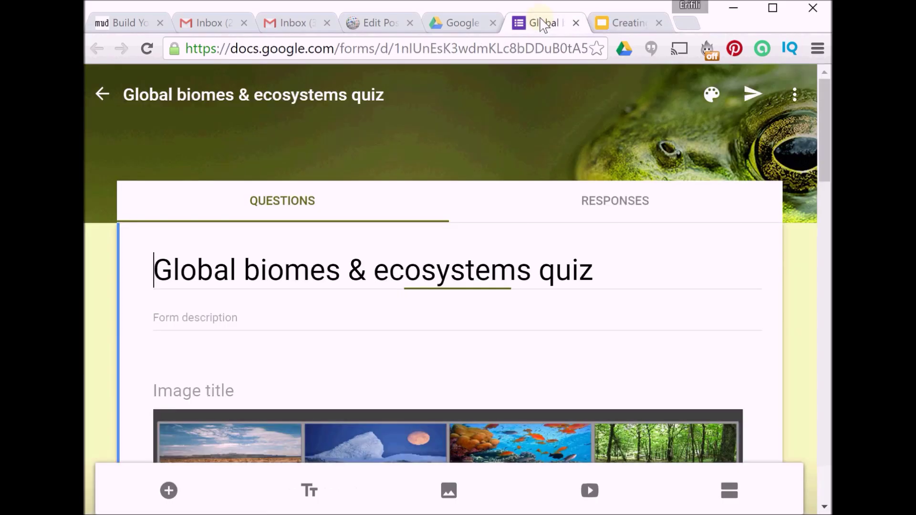
click(754, 101)
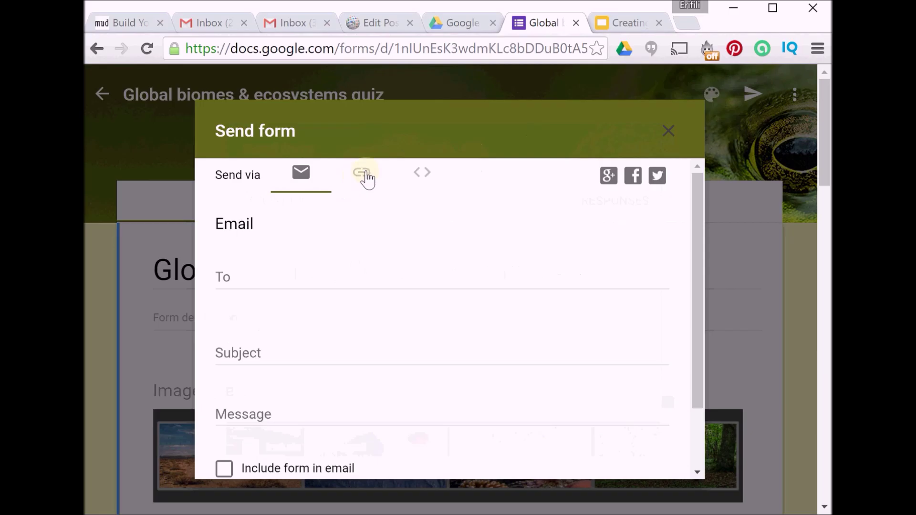
click(361, 177)
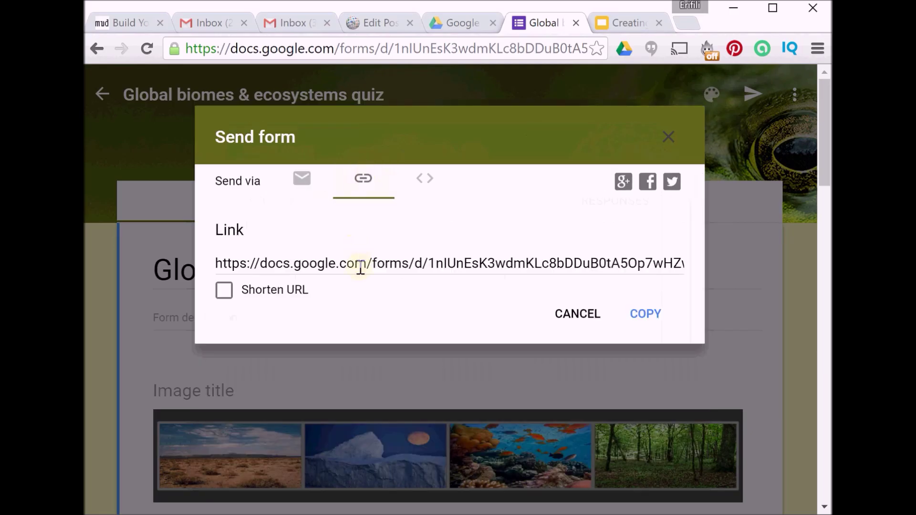
click(361, 264)
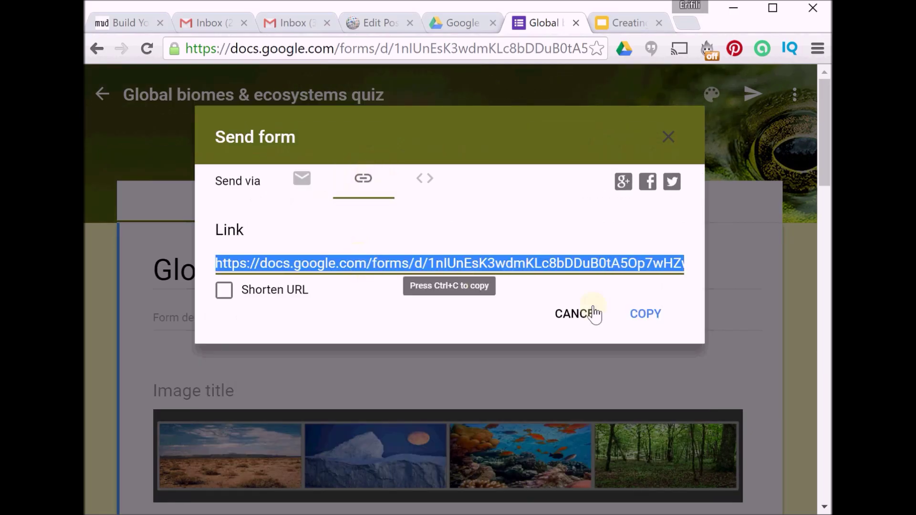
click(654, 320)
click(668, 138)
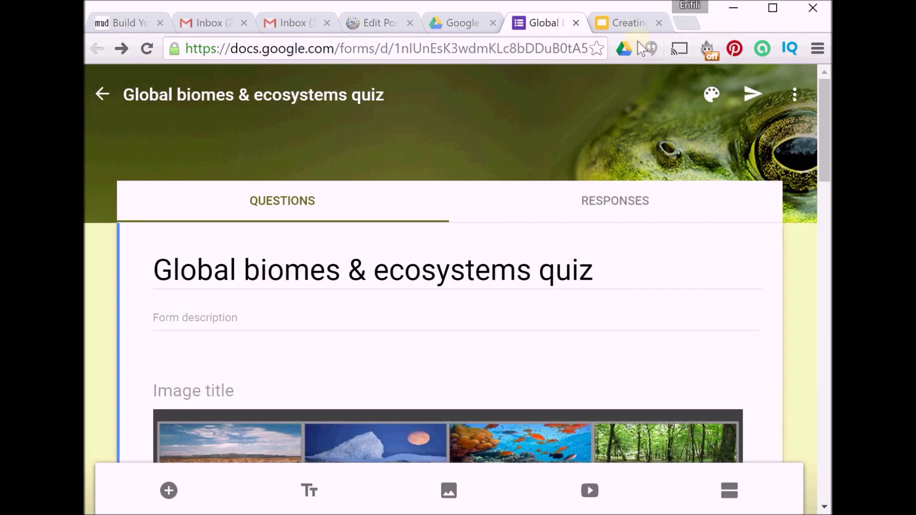
click(629, 24)
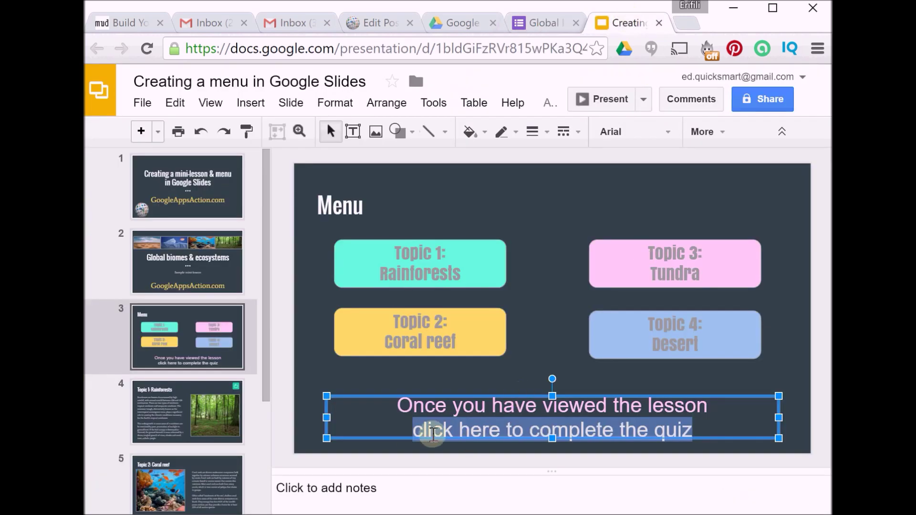
Step: Link 'click here to complete the quiz' to the pasted quiz form URL
click(250, 103)
click(296, 204)
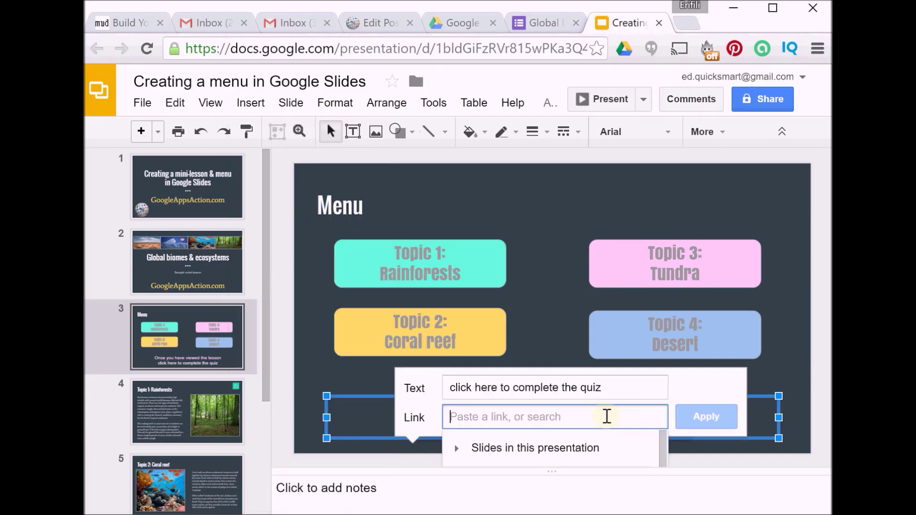
key(ctrl+v)
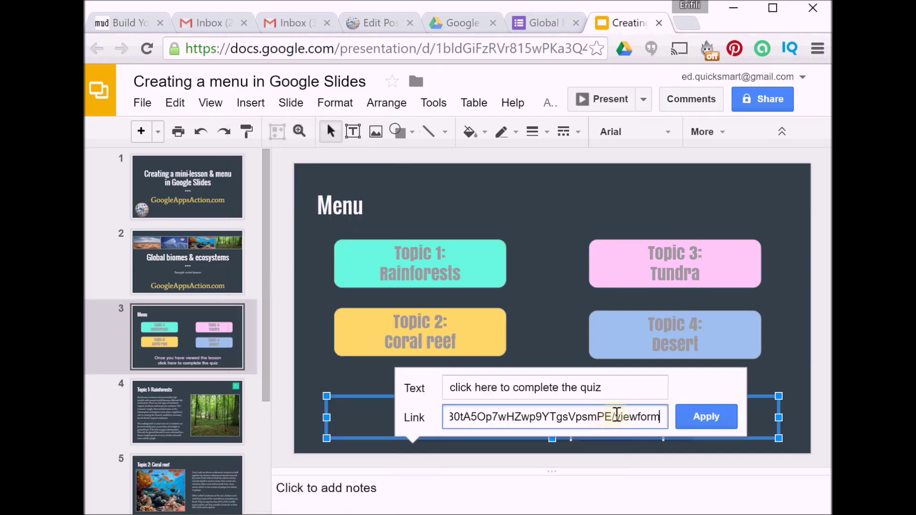
click(698, 420)
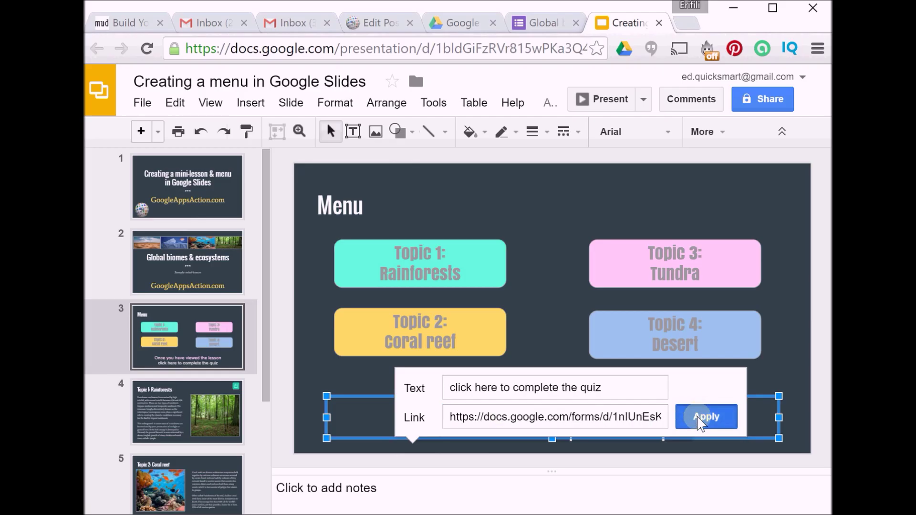
click(742, 446)
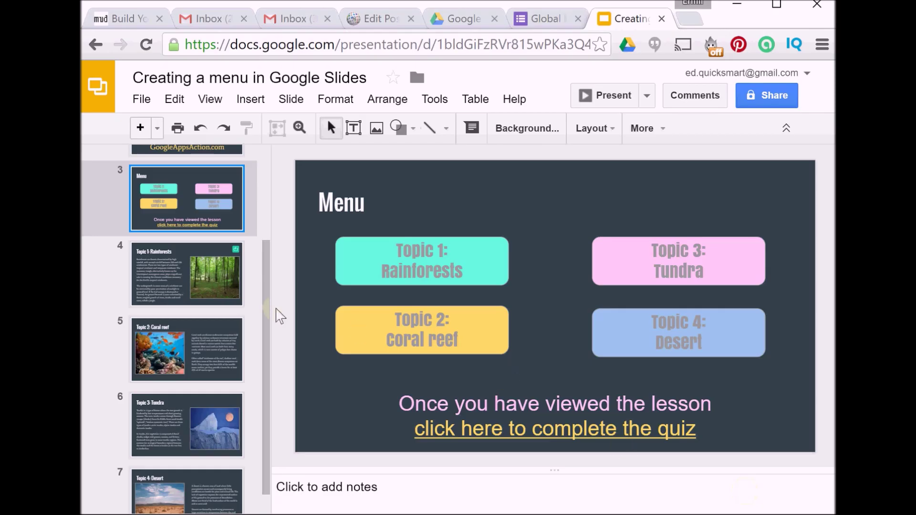
Step: Link the green return button on the Topic 1: Rainforests slide to Slide 3: Menu
click(190, 278)
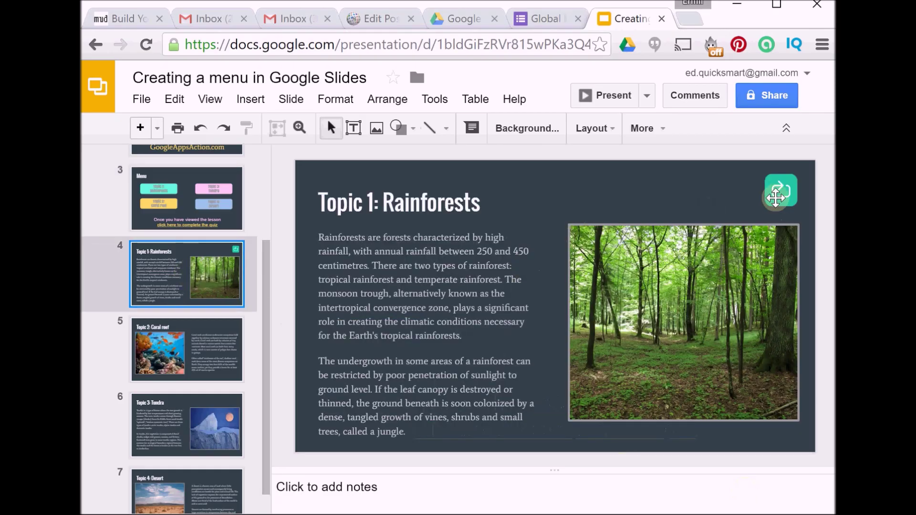
click(778, 195)
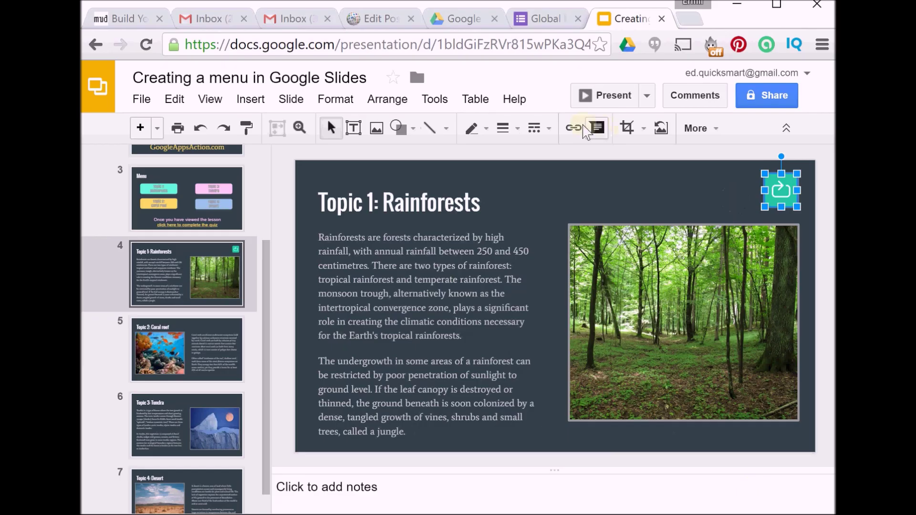
click(263, 104)
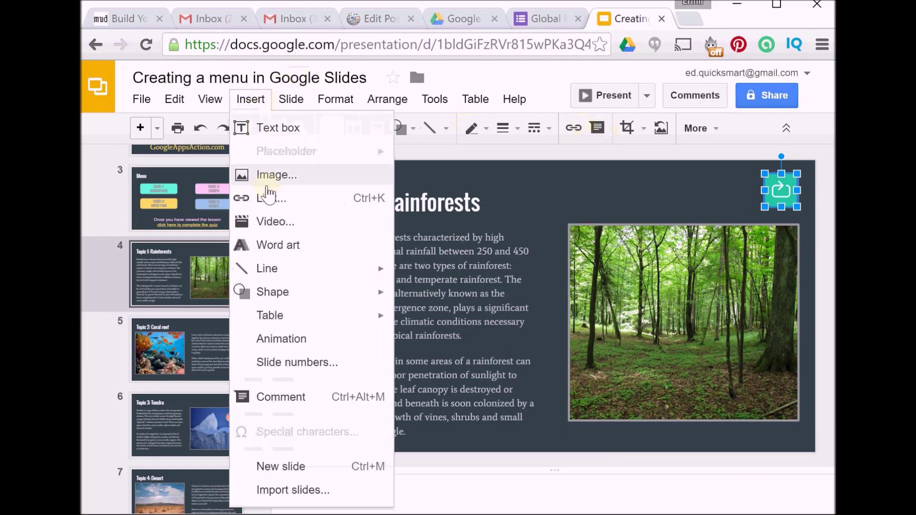
click(245, 198)
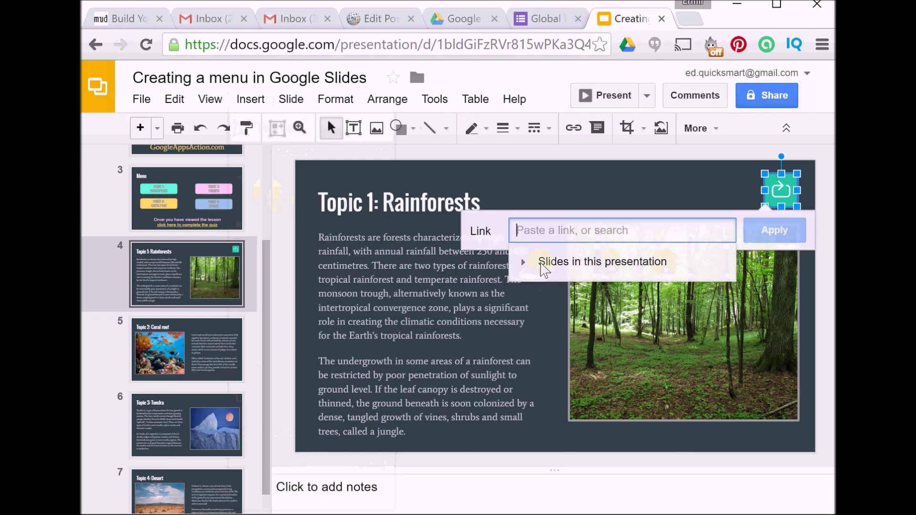
click(531, 262)
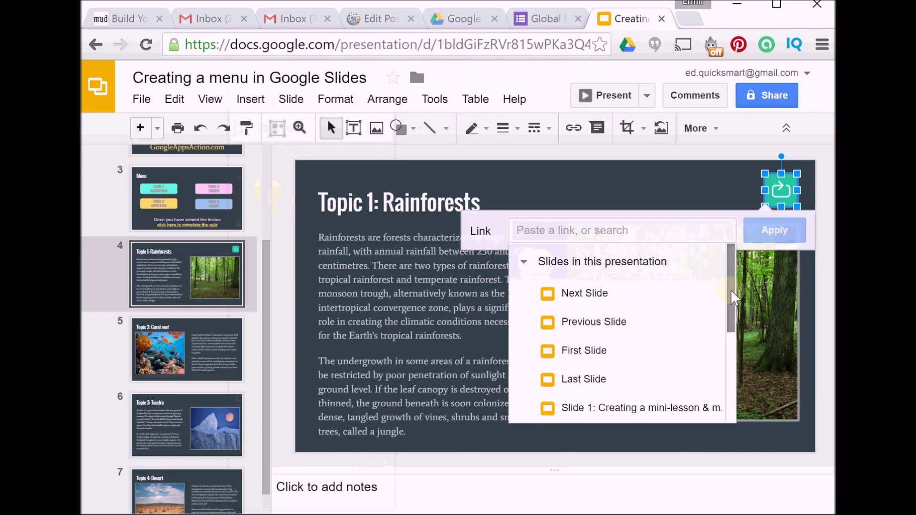
drag(729, 295, 730, 343)
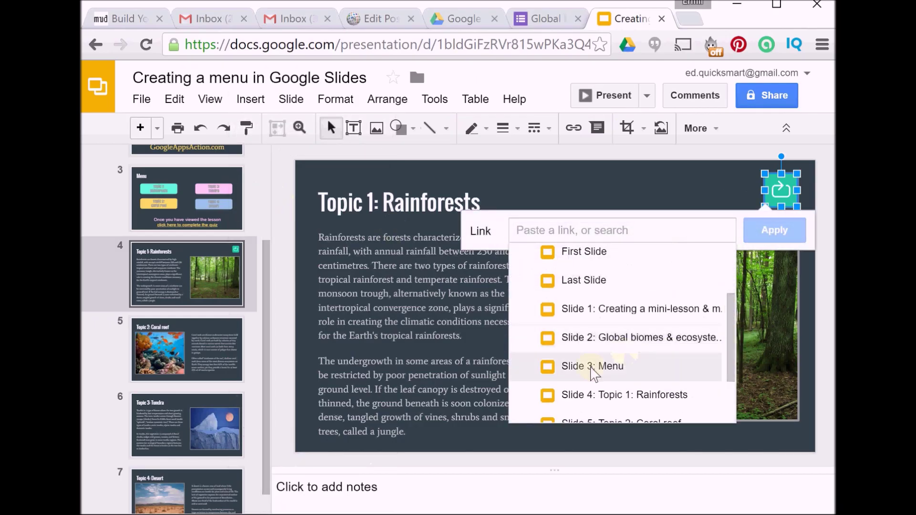
click(594, 369)
click(775, 230)
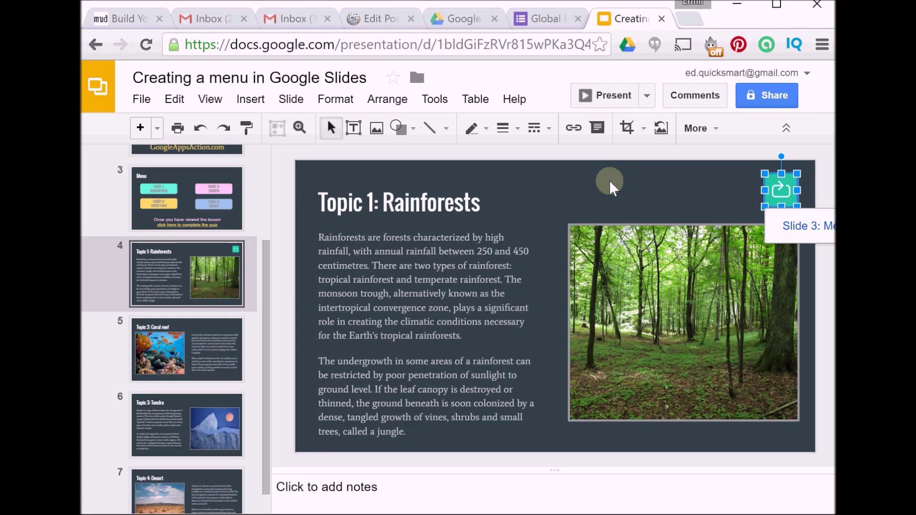
click(224, 361)
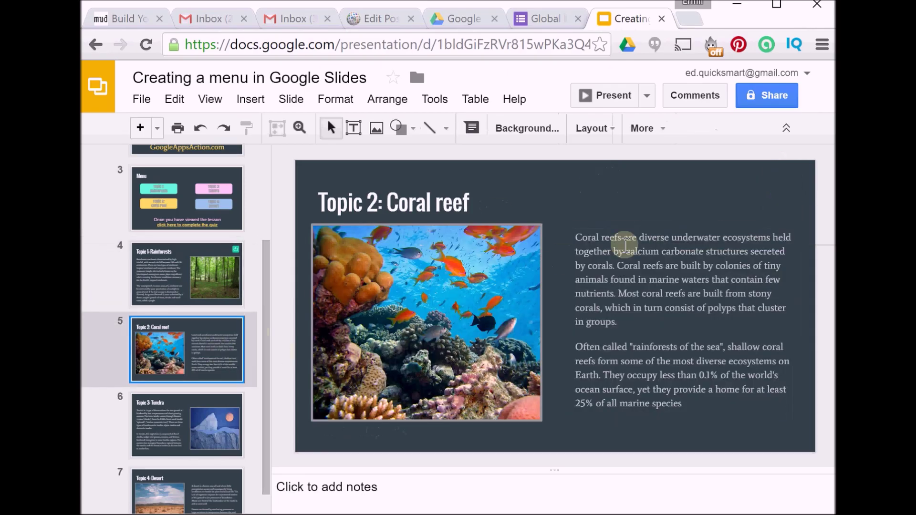
Step: Paste the Menu-linked return button onto slides 5, 6 and 7, then go back to the Menu slide
key(ctrl+v)
click(200, 415)
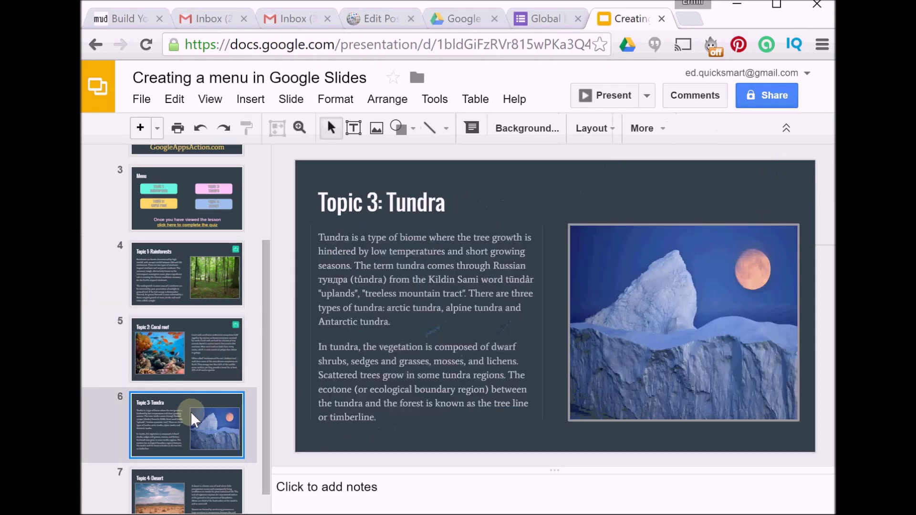
key(ctrl+v)
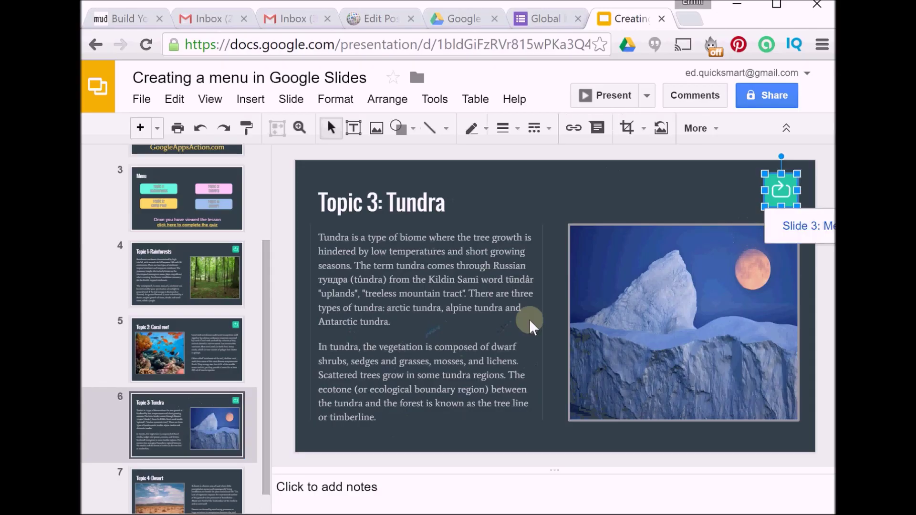
click(198, 485)
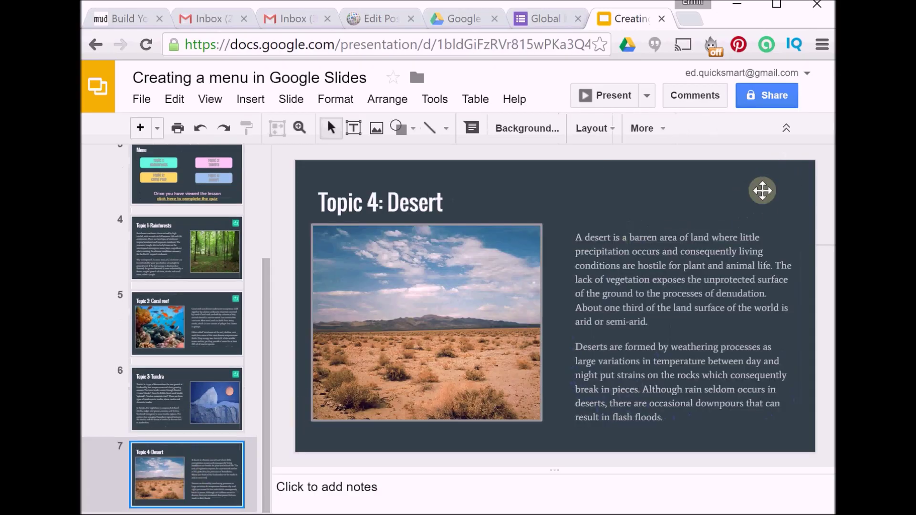
key(ctrl+v)
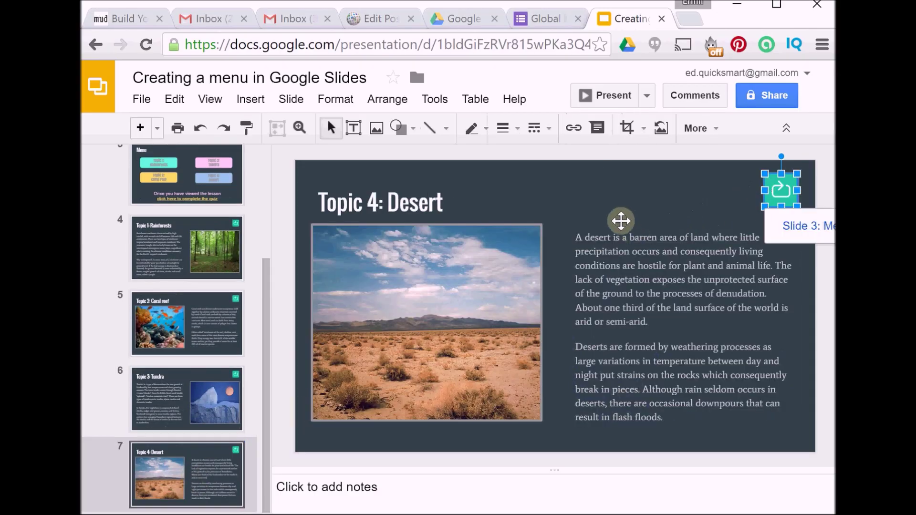
click(173, 179)
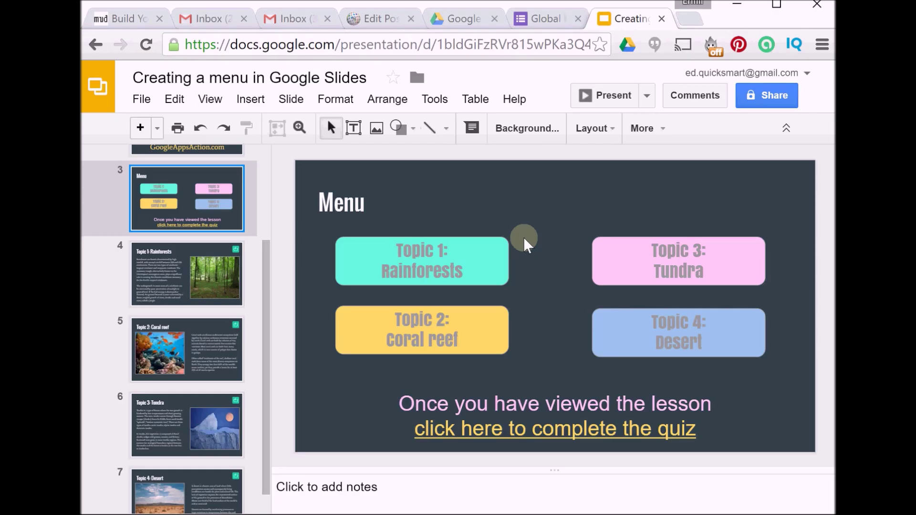
Step: Check the Topic 1: Rainforests and Topic 2: Coral reef slides, then return to the Menu slide
click(186, 277)
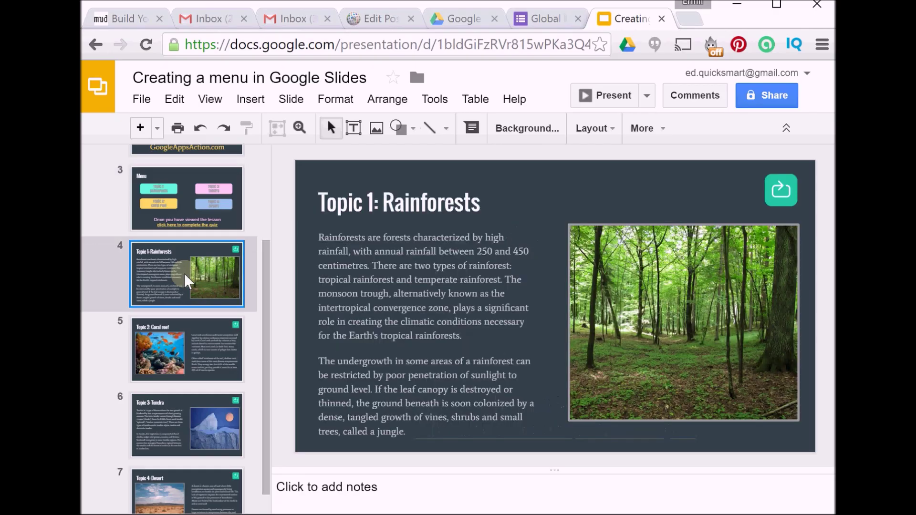
click(199, 348)
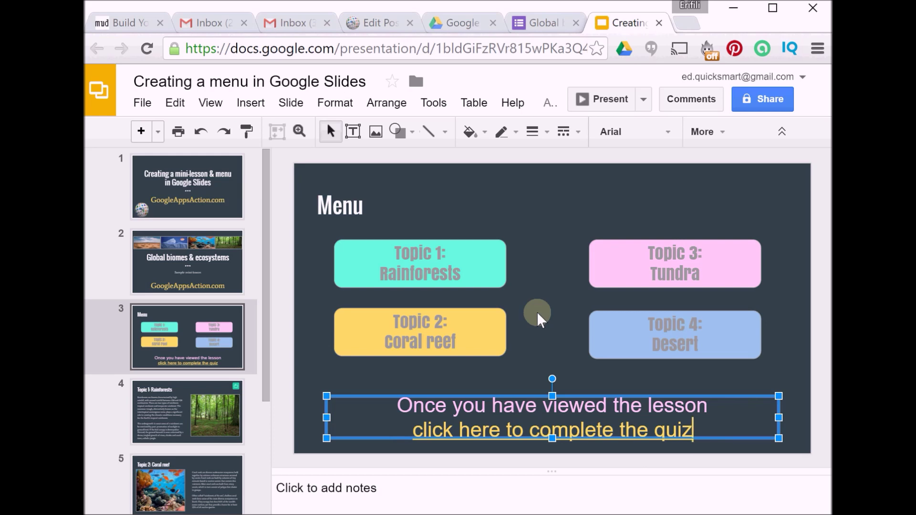
click(552, 201)
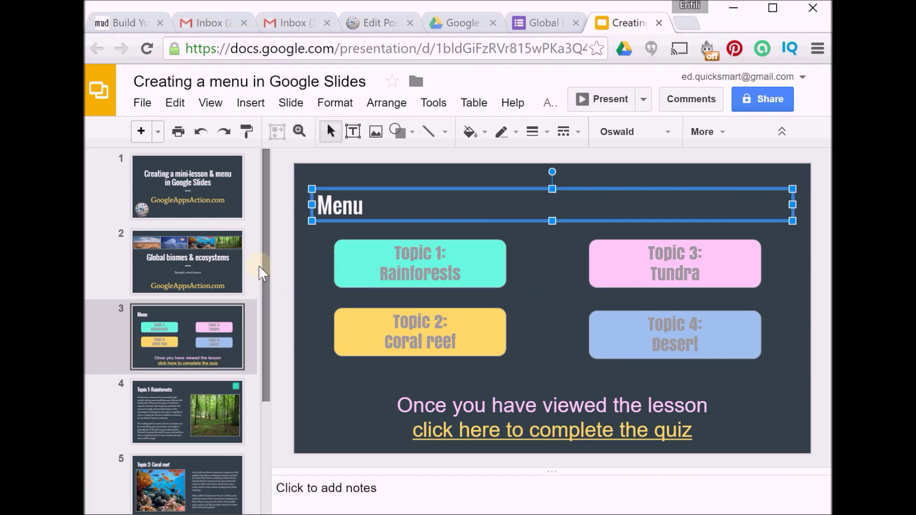
click(142, 109)
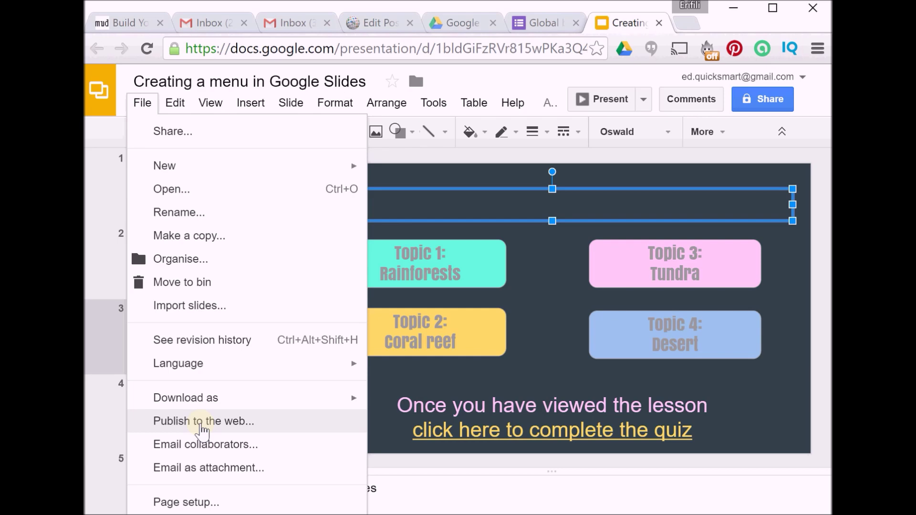
Step: In Publish to the web, set up the embed code with slides auto-advancing every 3 seconds
click(201, 425)
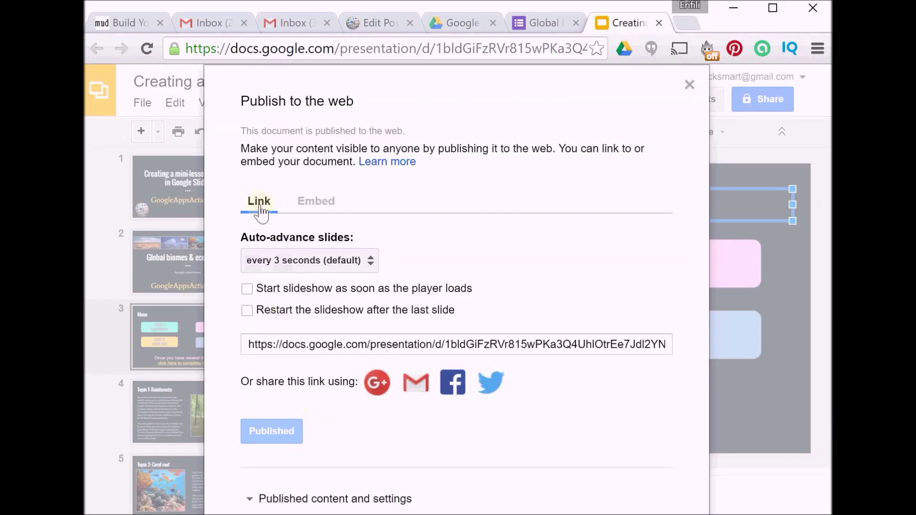
click(324, 201)
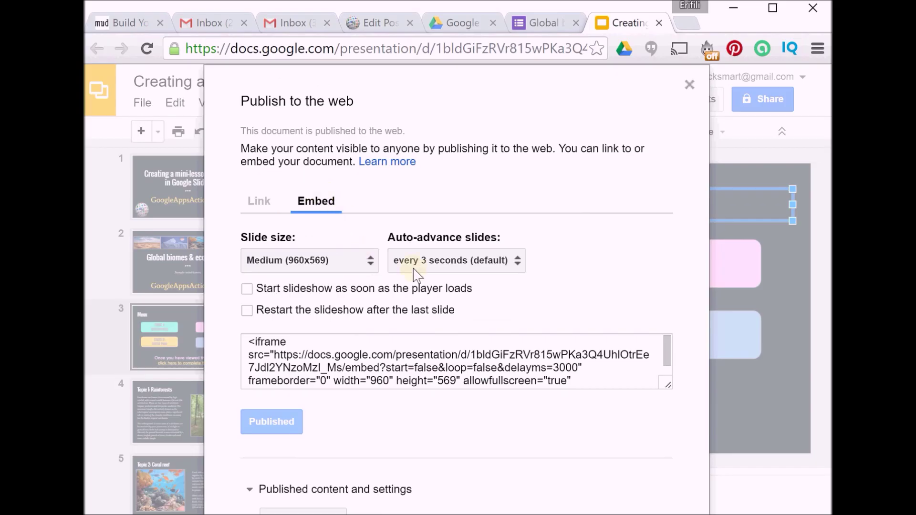
click(522, 263)
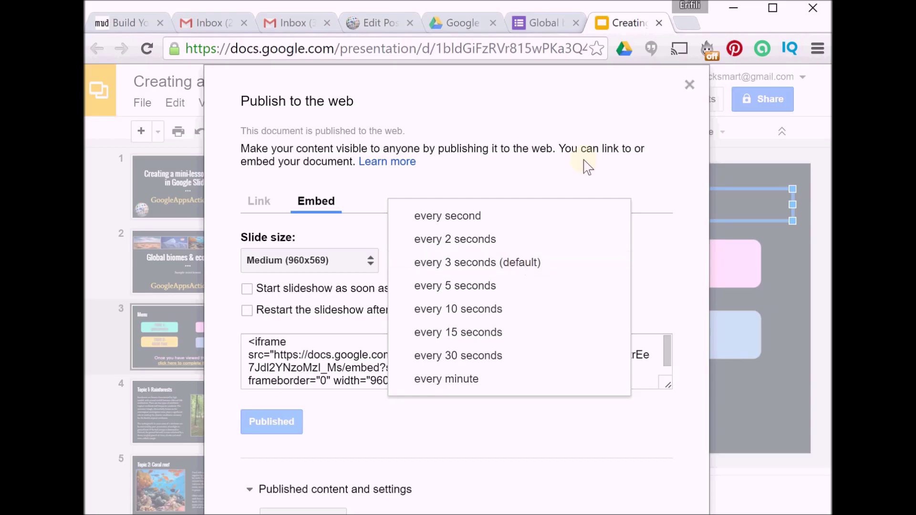
click(633, 187)
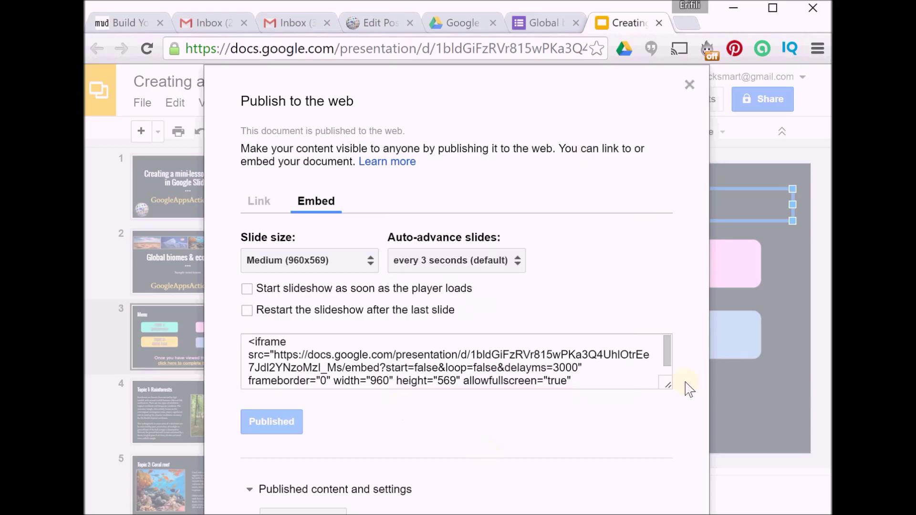
Step: Select the full embed code so it is ready to copy
click(250, 342)
click(249, 343)
click(355, 351)
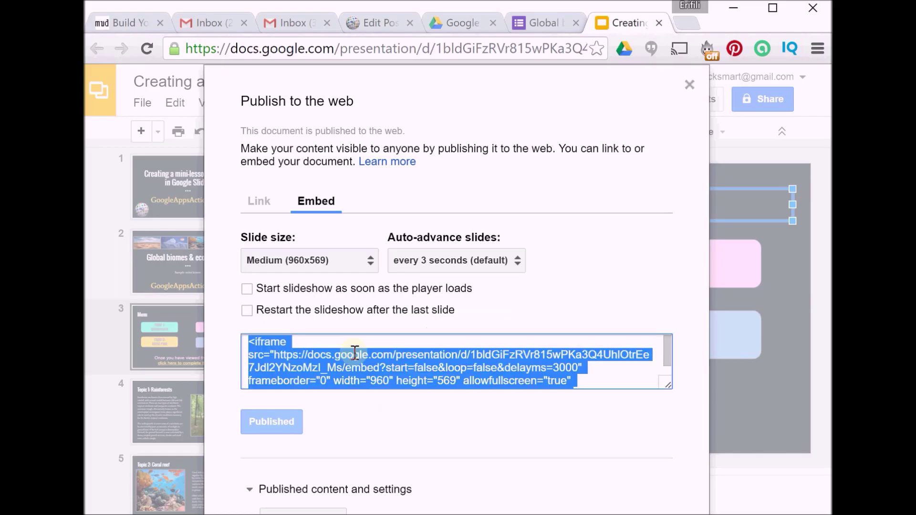